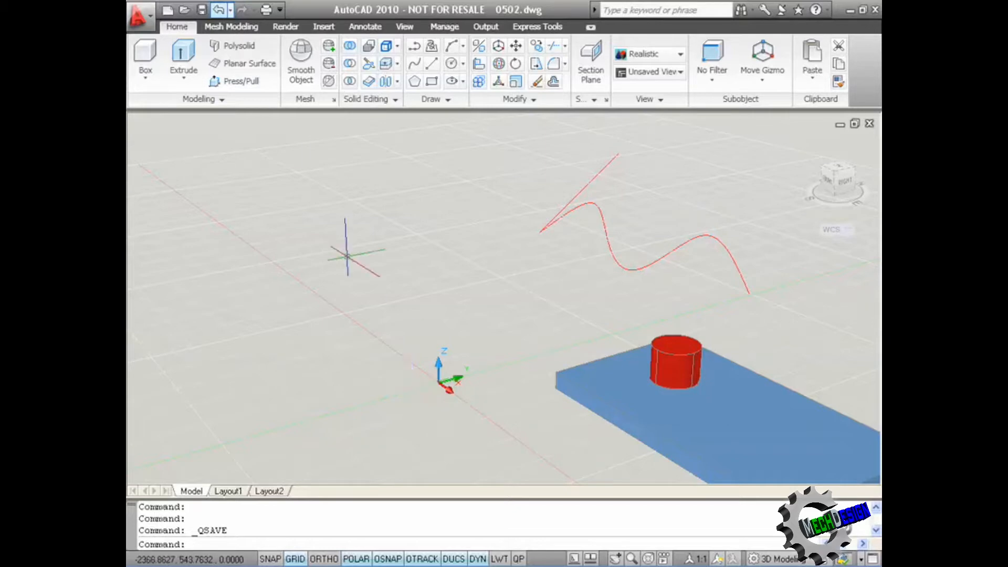
Create a mesh box in the empty area beyond the origin, with an opposite-corner distance of 1500 and a height of 300.
left_click(226, 27)
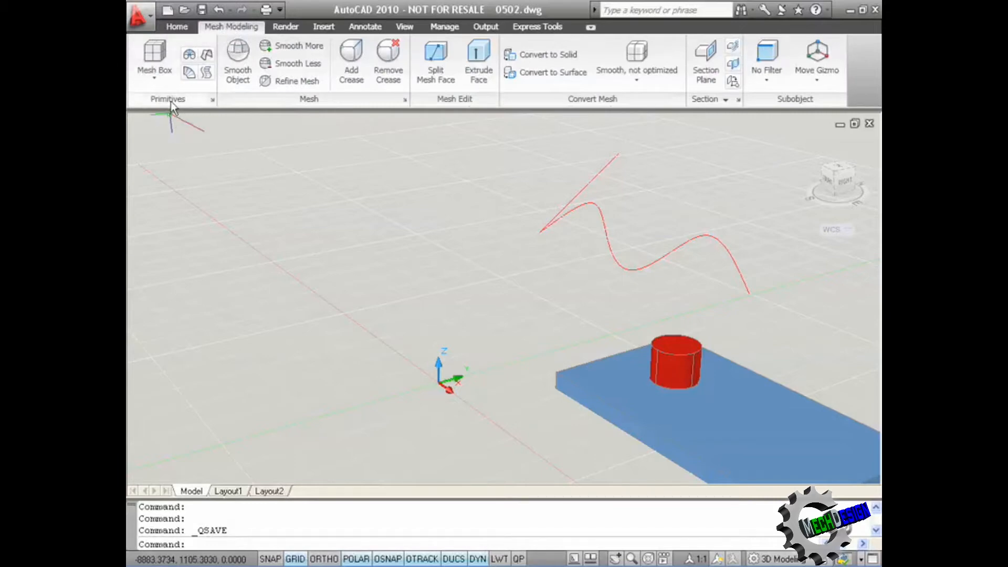
left_click(156, 58)
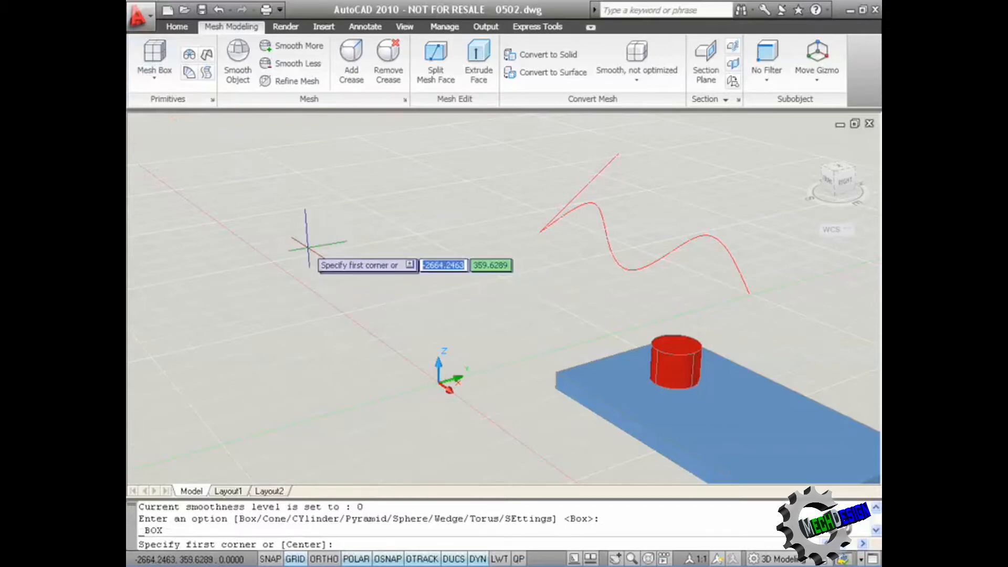
left_click(289, 240)
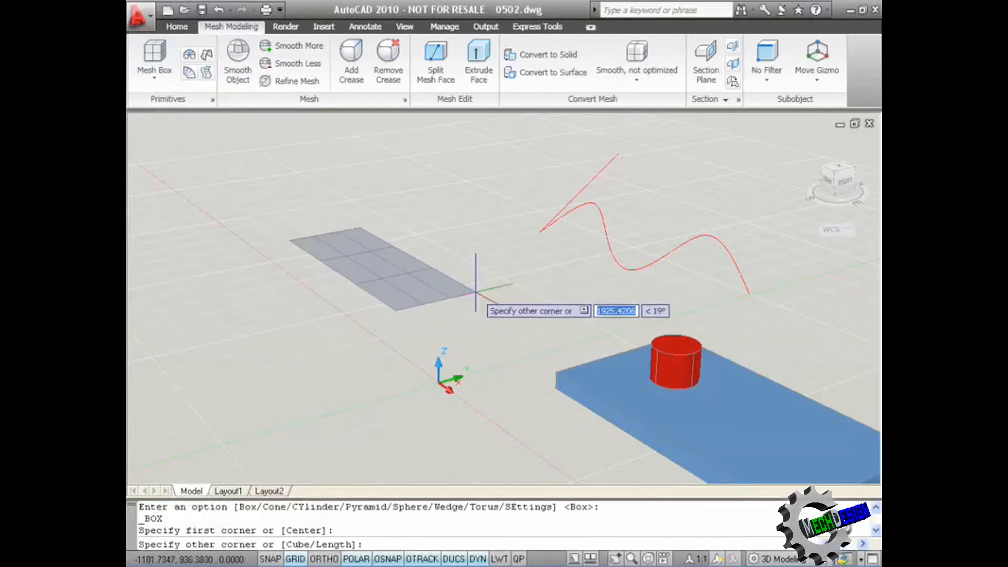
type("1500")
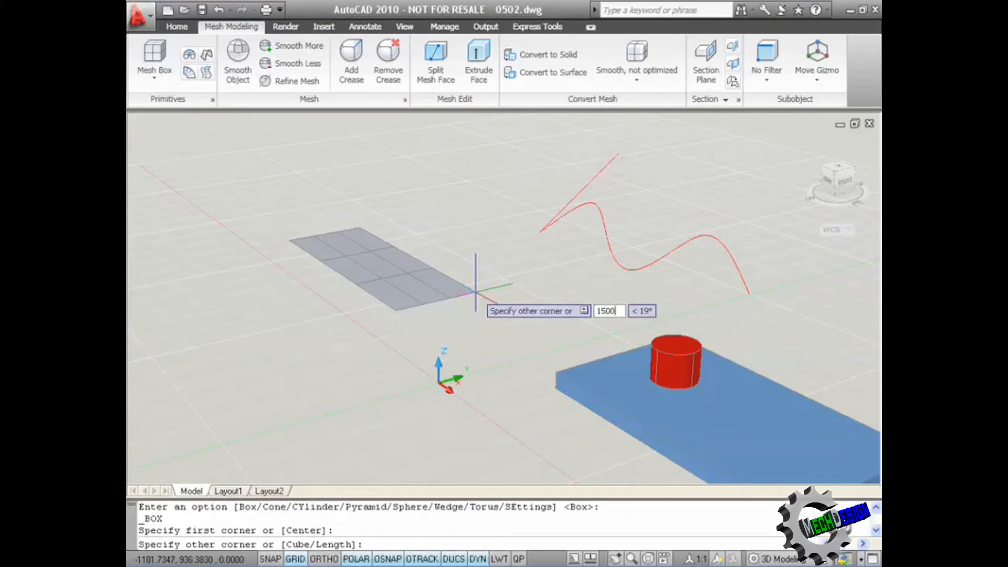
key("Return")
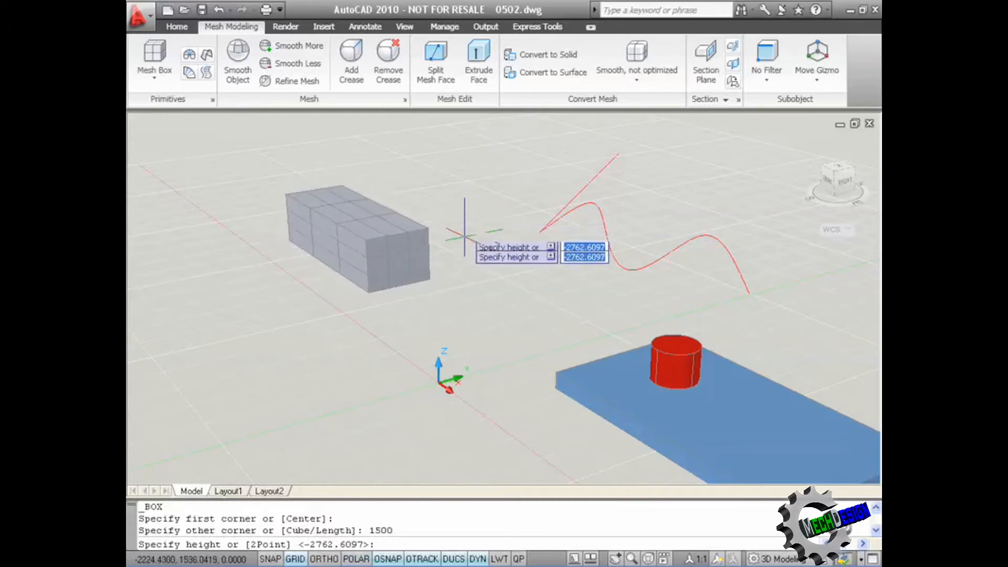
type("300")
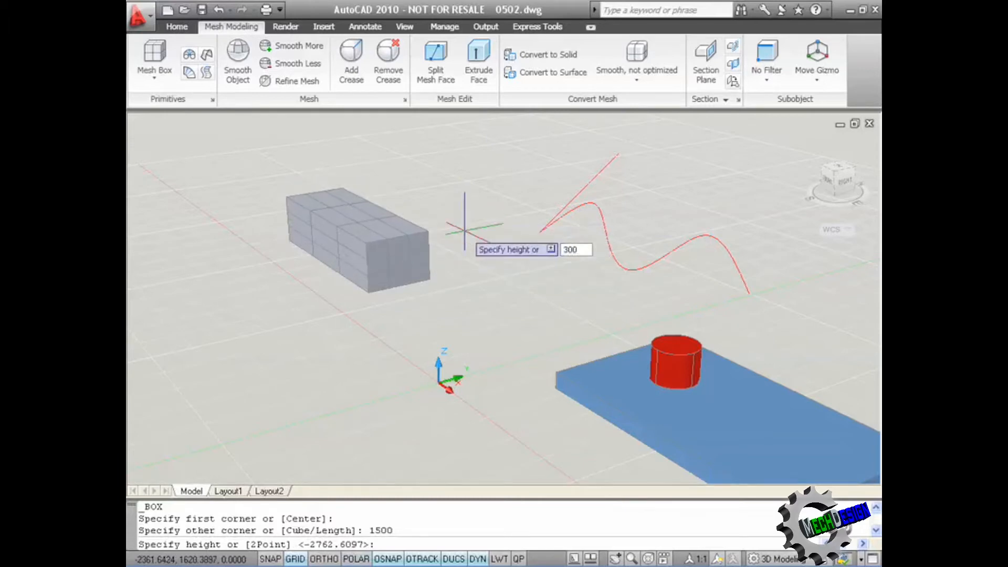
key("Return")
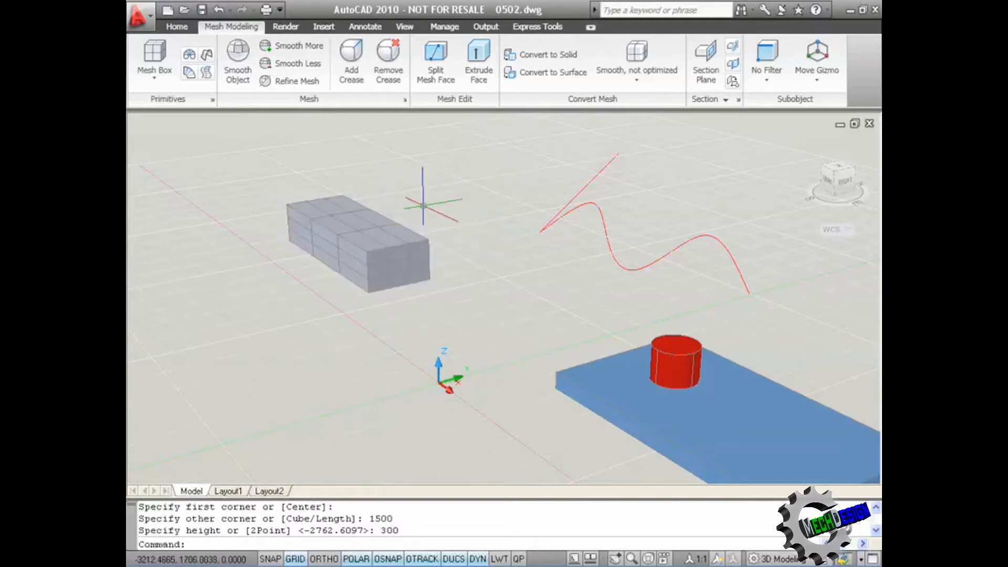
Convert the mesh box to a solid using the Smooth, not optimized conversion option.
left_click(637, 80)
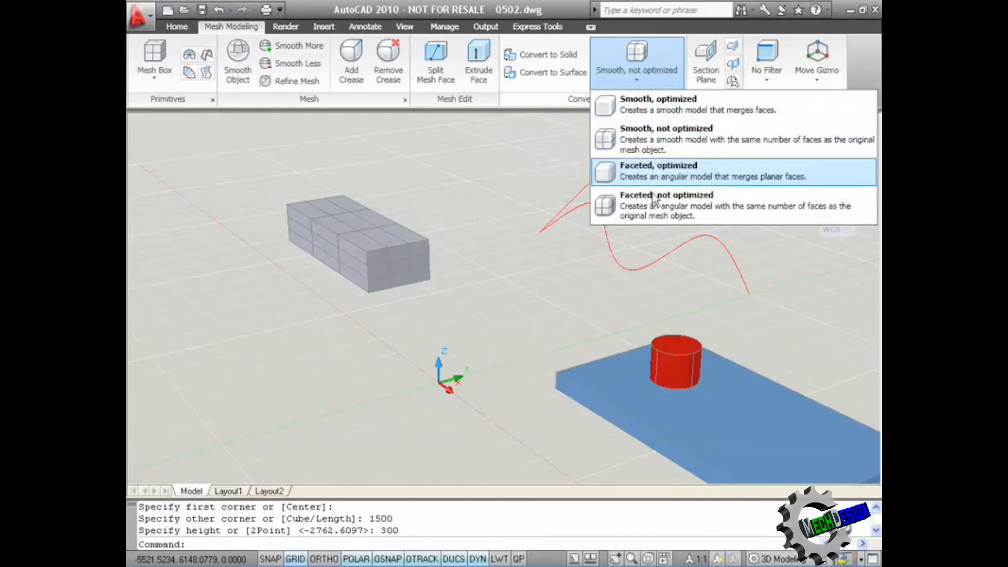
left_click(649, 147)
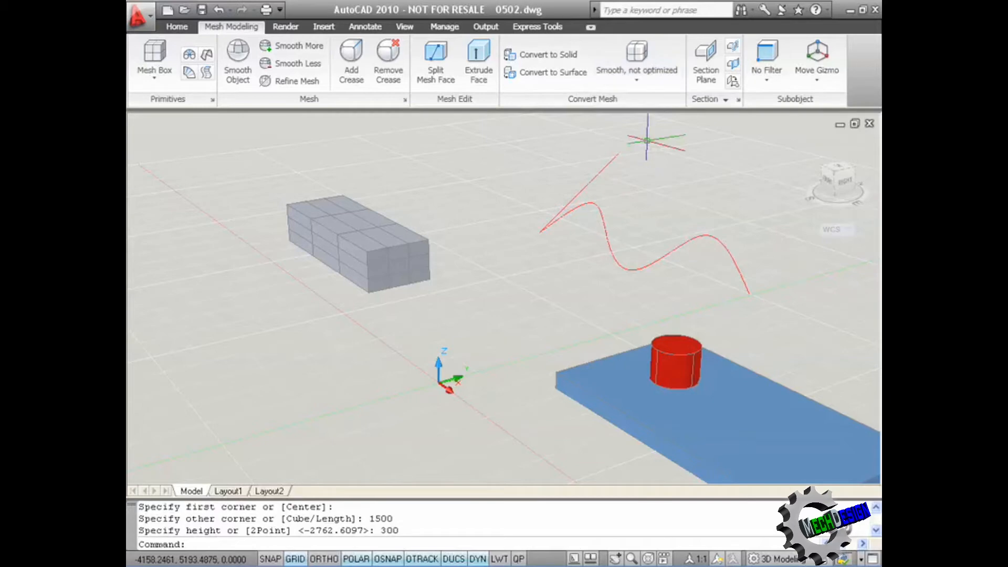
left_click(537, 58)
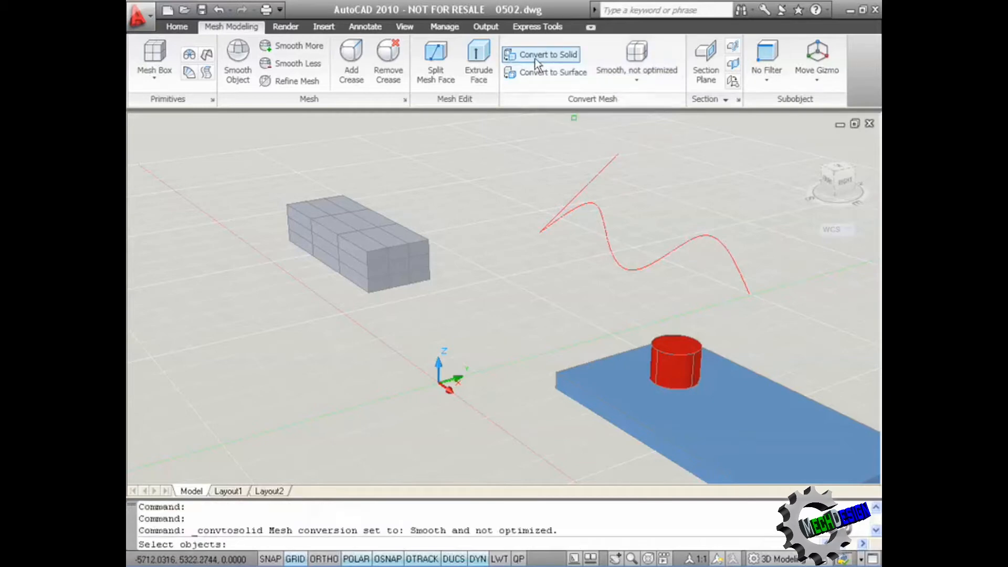
left_click(375, 210)
left_click(376, 210)
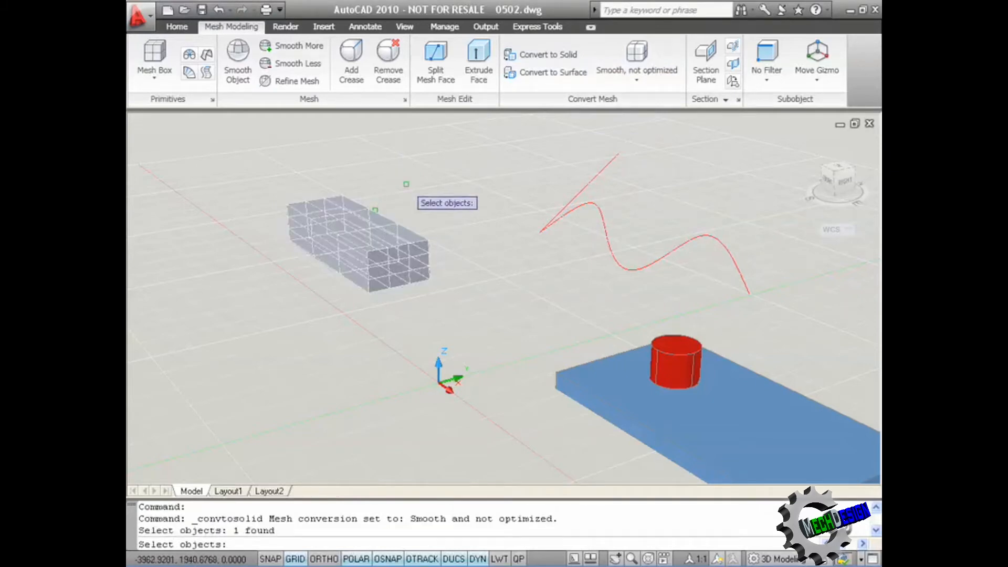
key("Return")
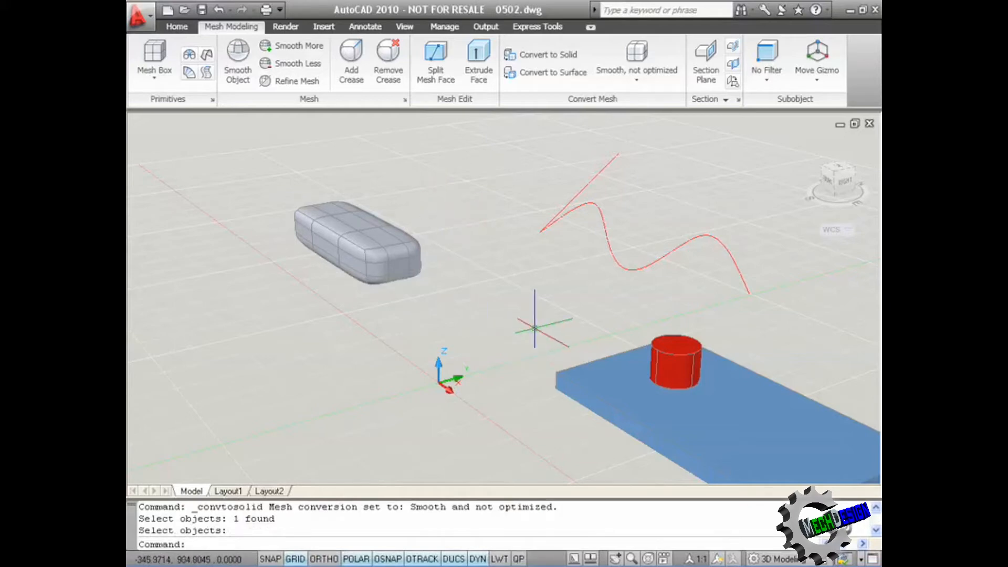
Try to convert the red cylinder on the blue slab to a solid.
middle_click_drag(531, 322, 455, 289)
key("Escape")
left_click(538, 293)
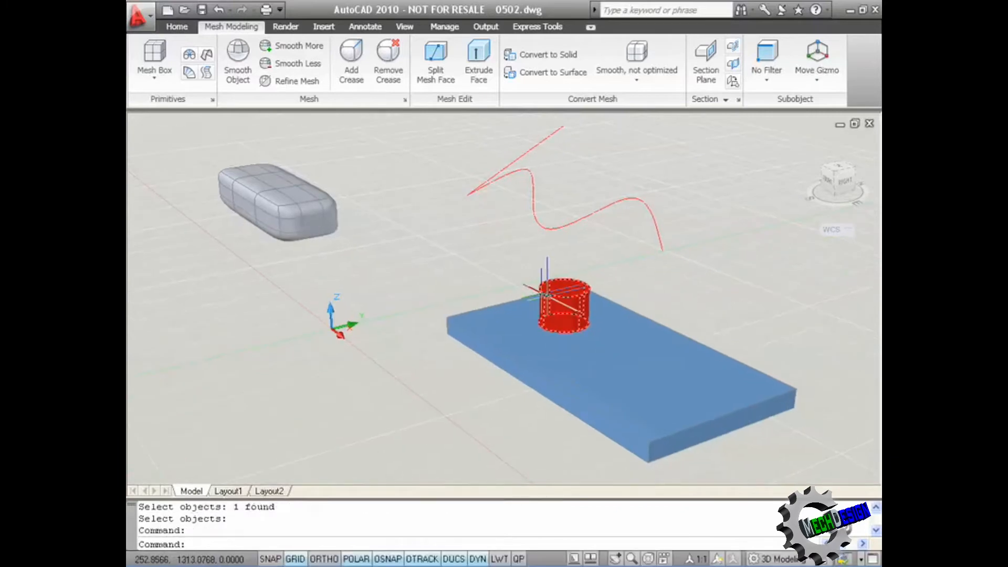
key("Escape")
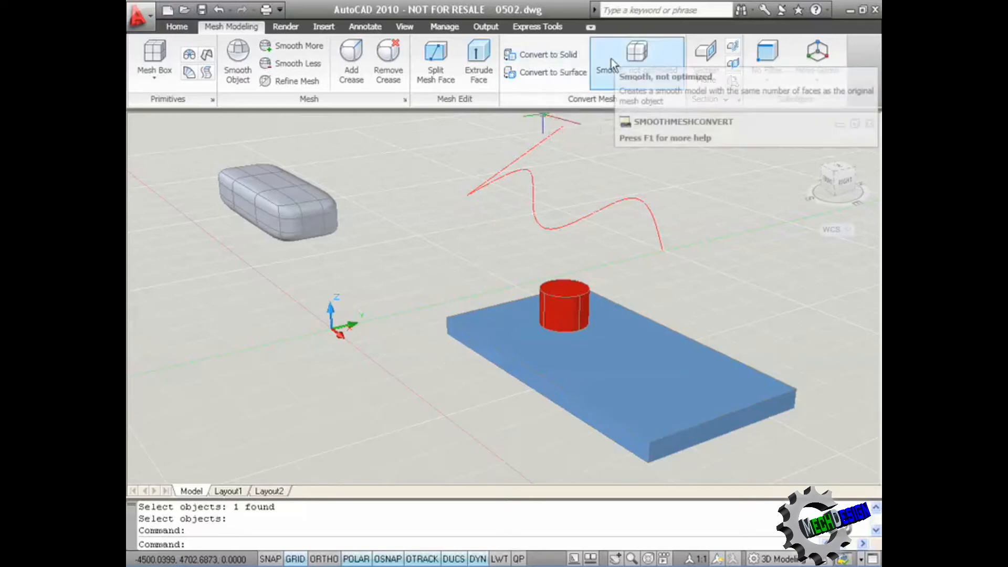
left_click(565, 56)
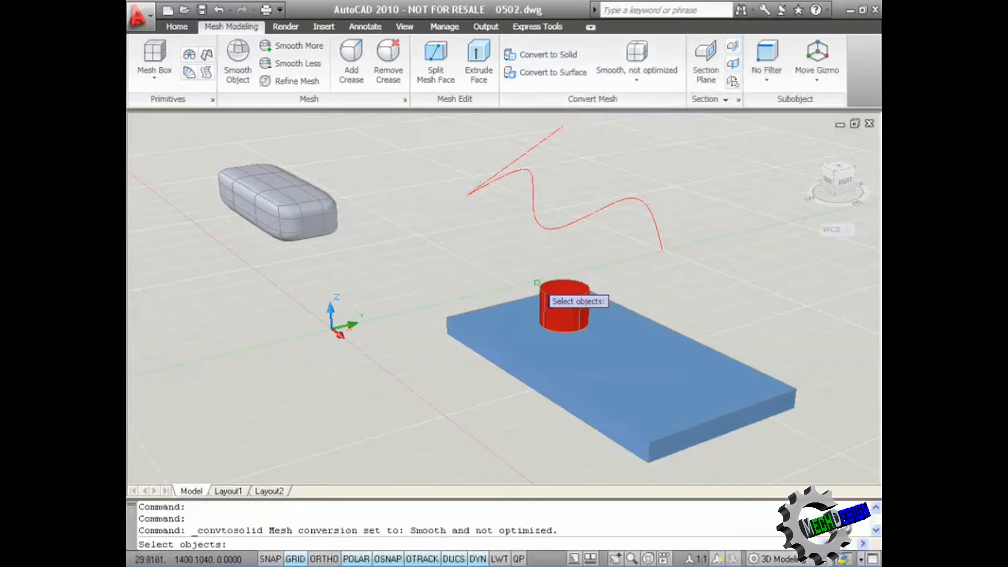
left_click(552, 294)
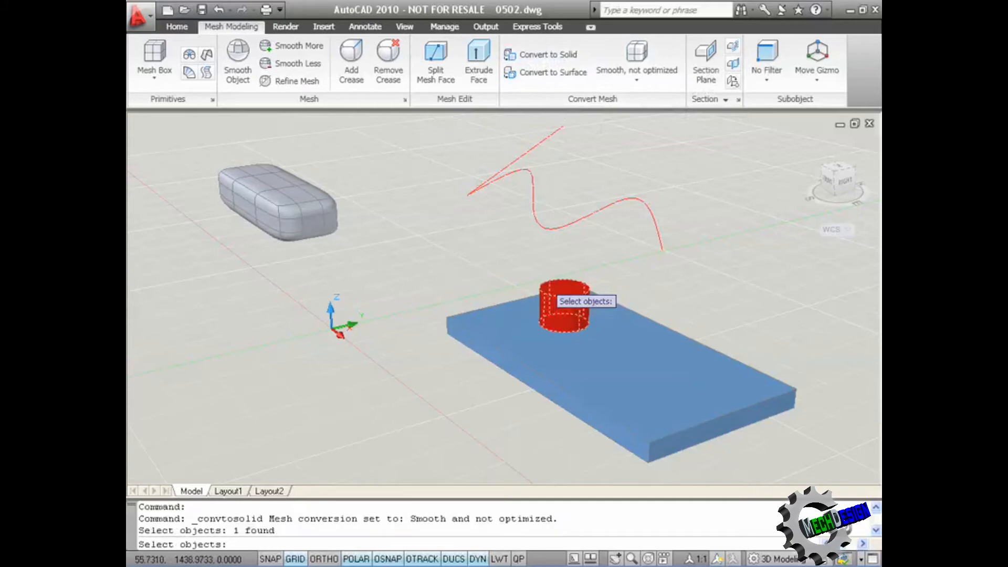
key("Return")
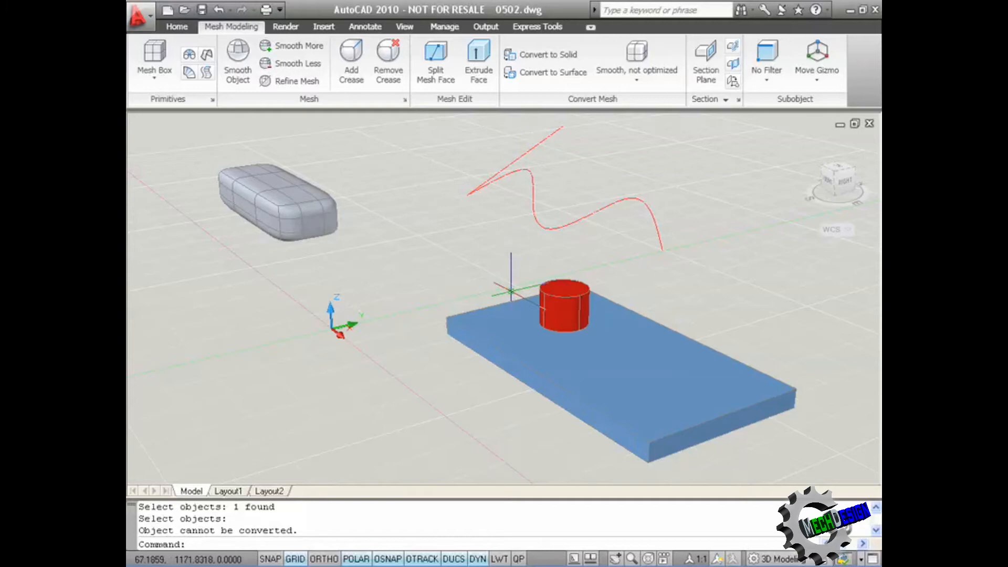
Create a tabulated surface mesh from the red wavy curve, with the straight red line as its direction vector.
left_click(155, 82)
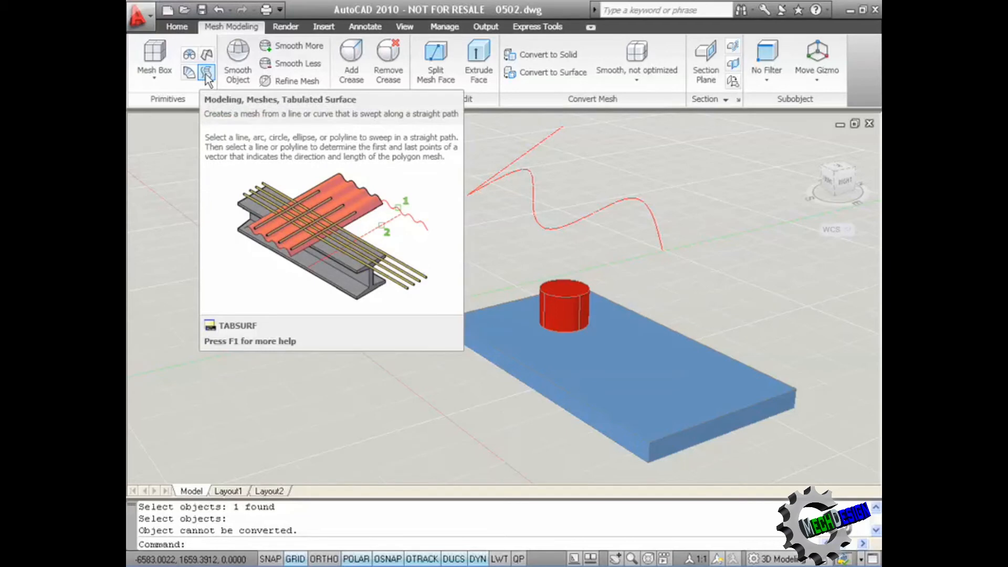
left_click(207, 72)
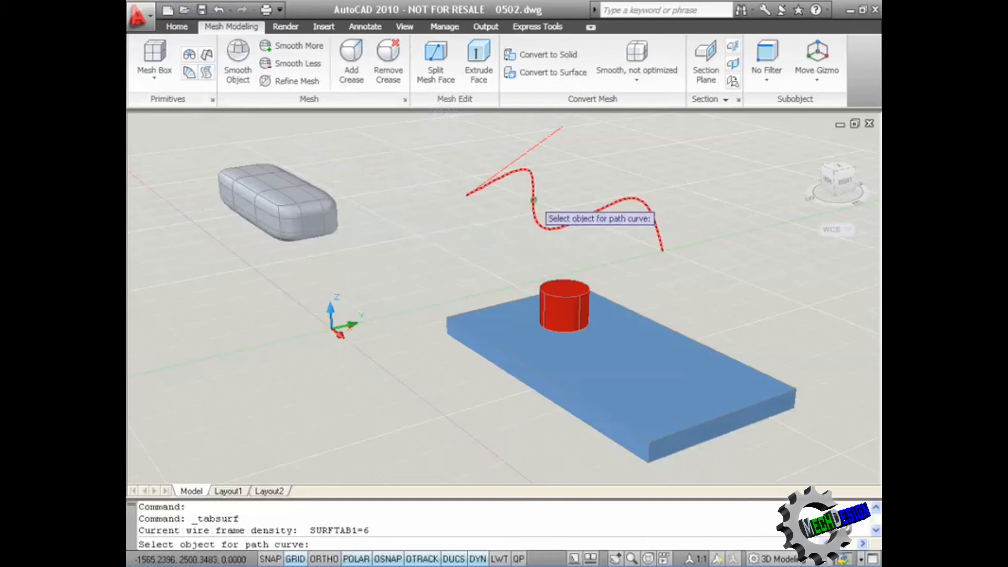
left_click(533, 200)
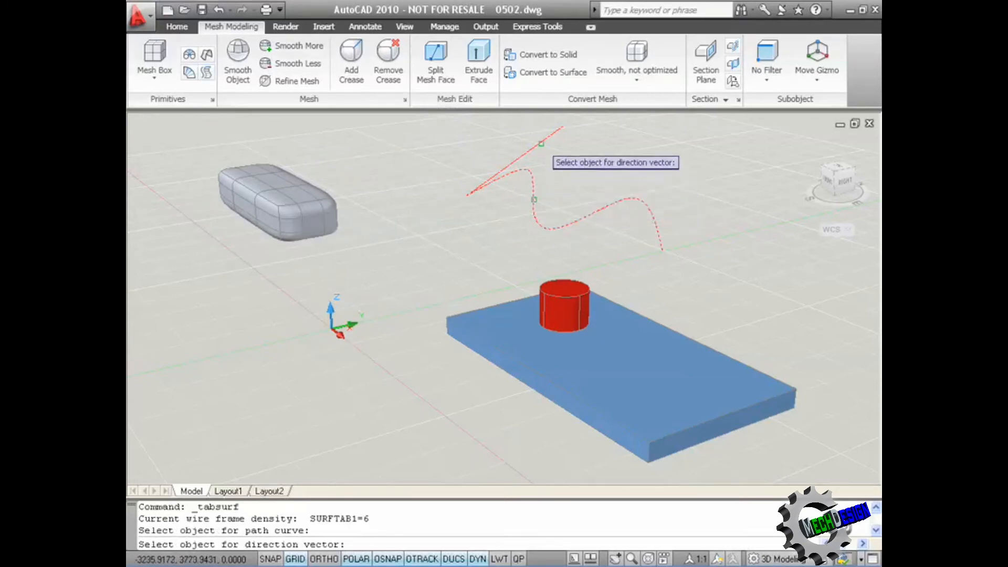
left_click(542, 142)
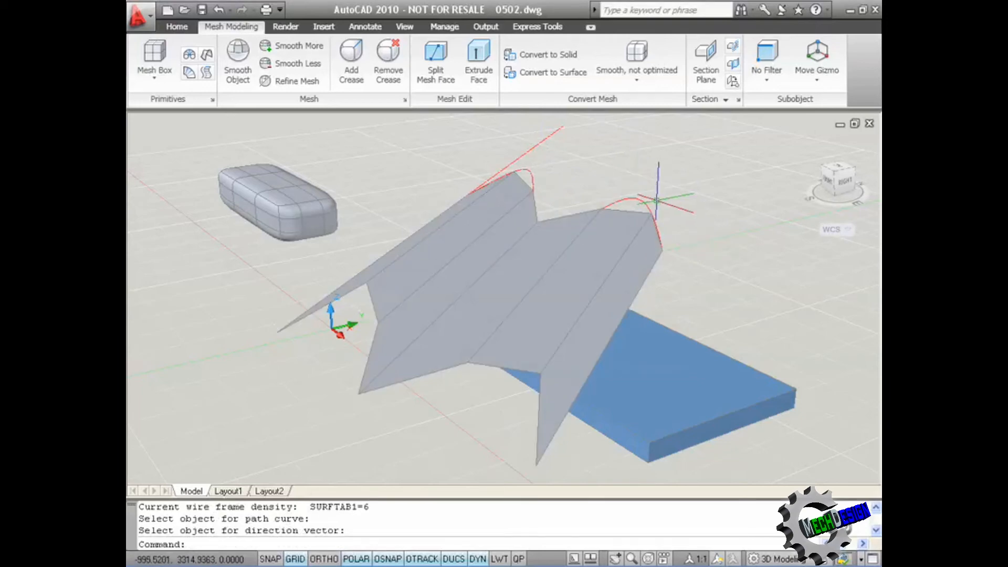
Convert the tabulated mesh to a surface using the Smooth, optimized conversion option.
left_click(640, 54)
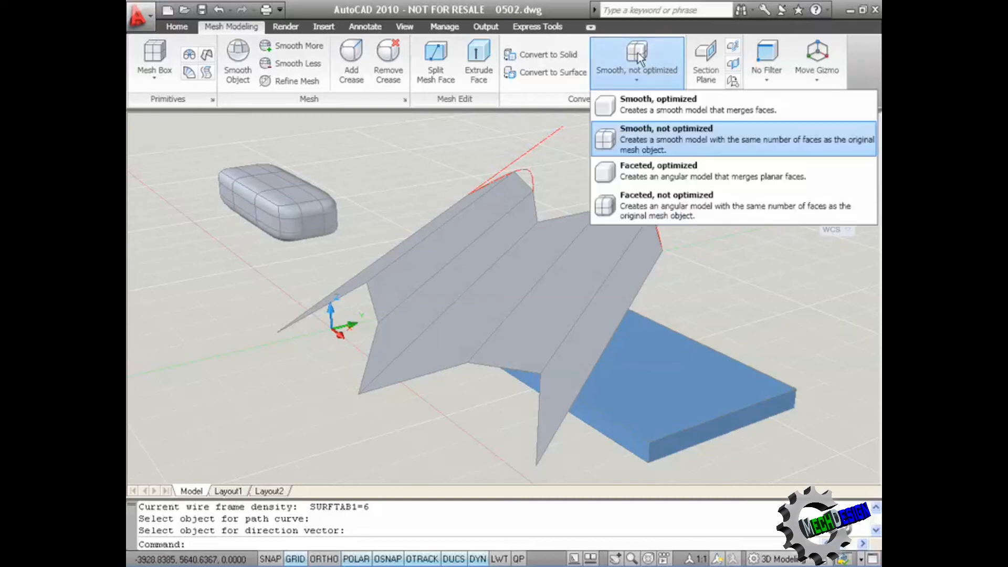
left_click(657, 107)
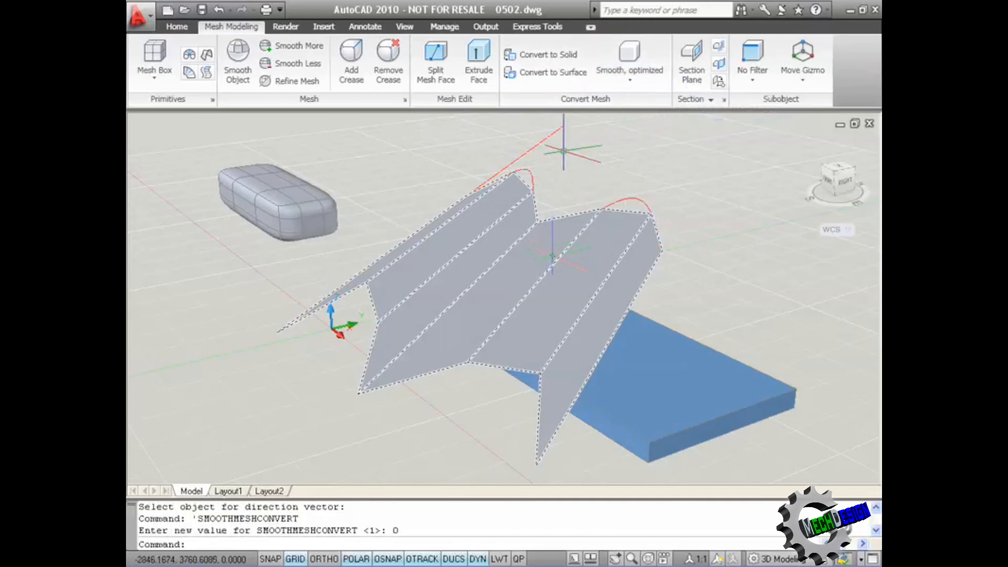
left_click(533, 74)
left_click(344, 297)
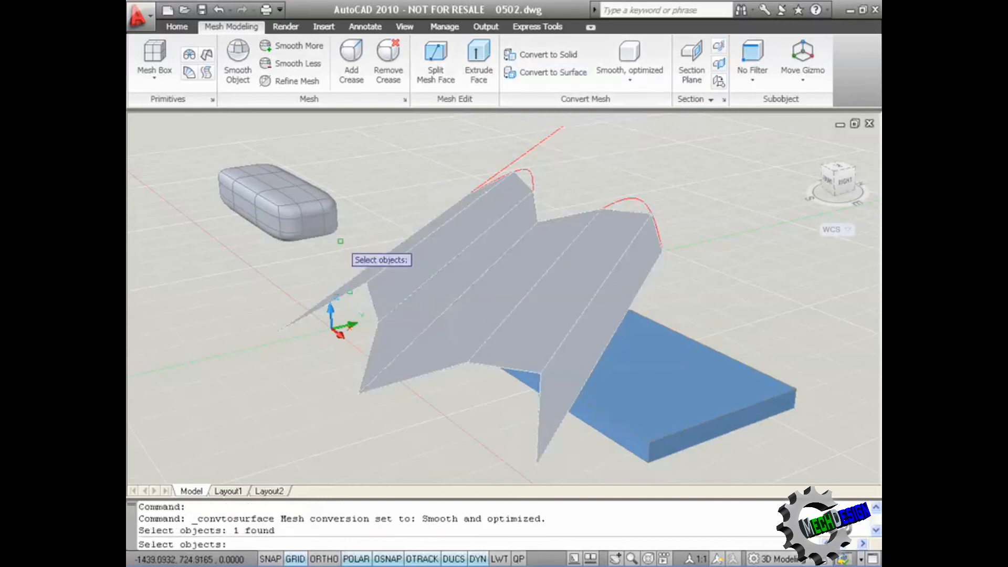
key("Return")
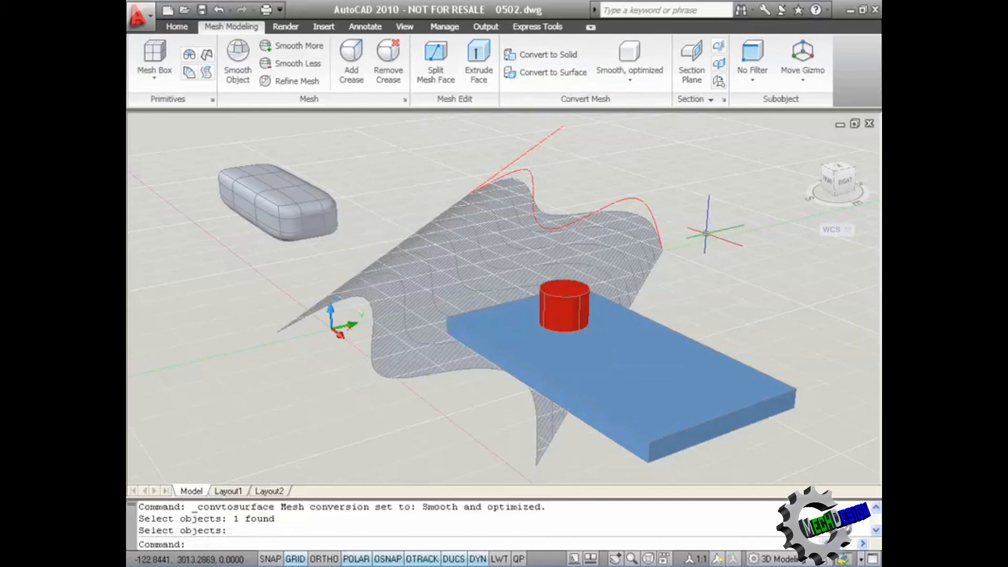
left_click(661, 251)
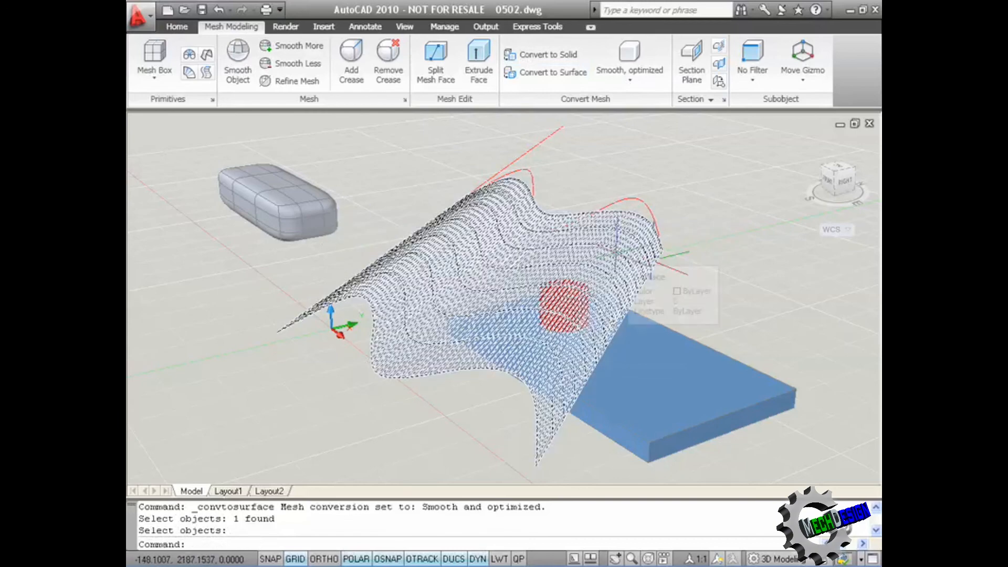
key("Escape")
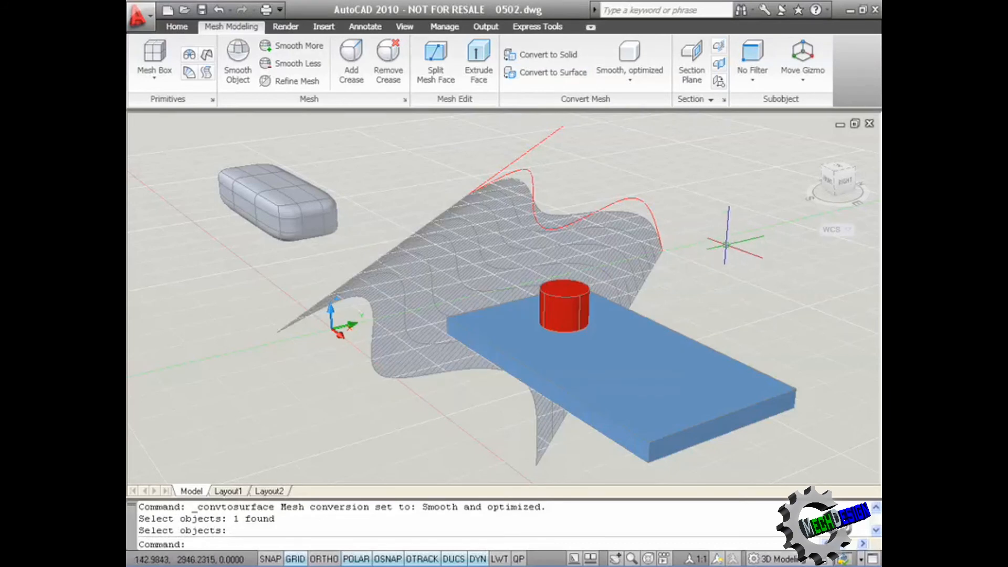